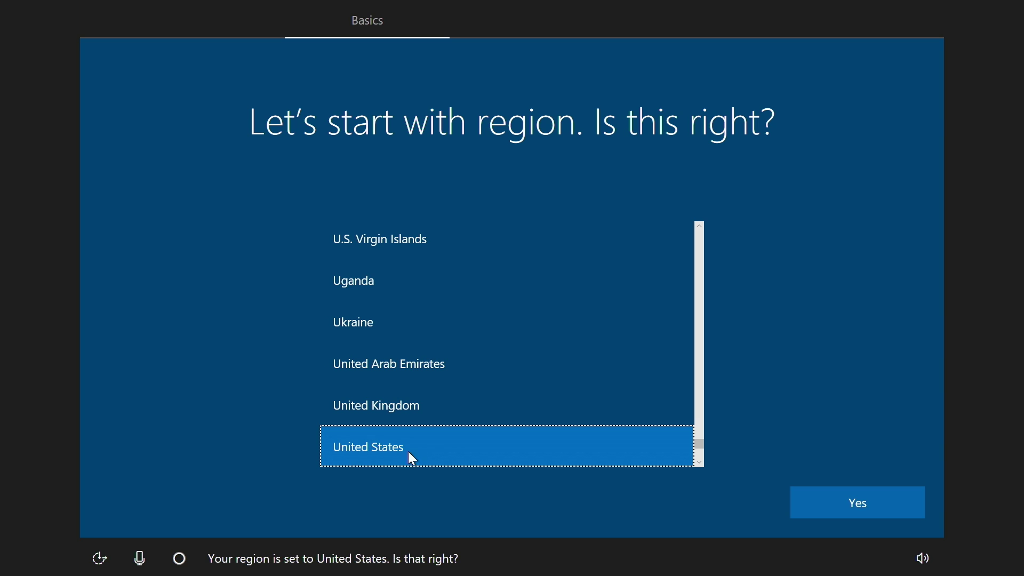
Confirm United States as the region and US as the keyboard, skipping a second layout
{"action": "left_click", "coordinate": [806, 502]}
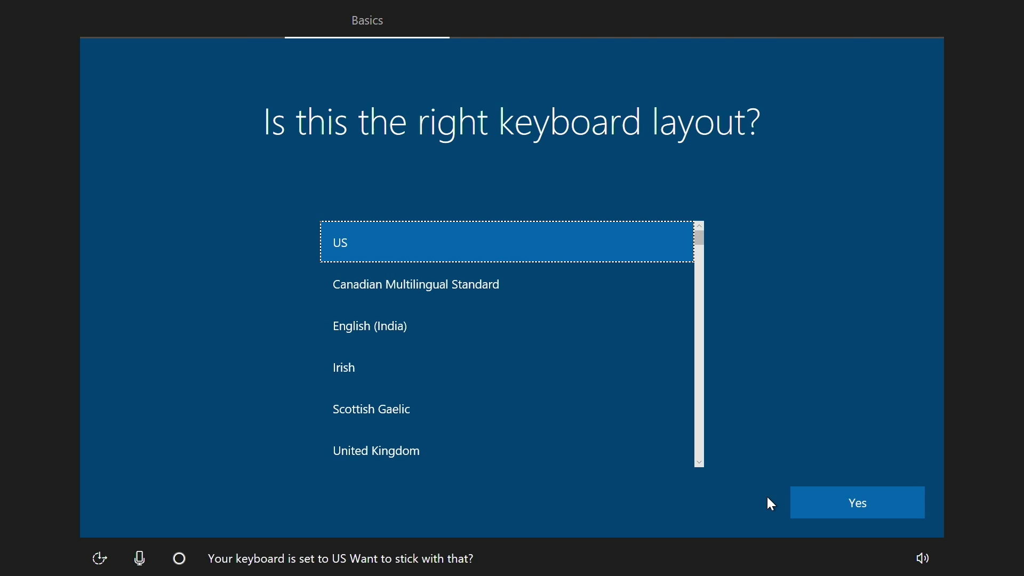
{"action": "left_click", "coordinate": [801, 502]}
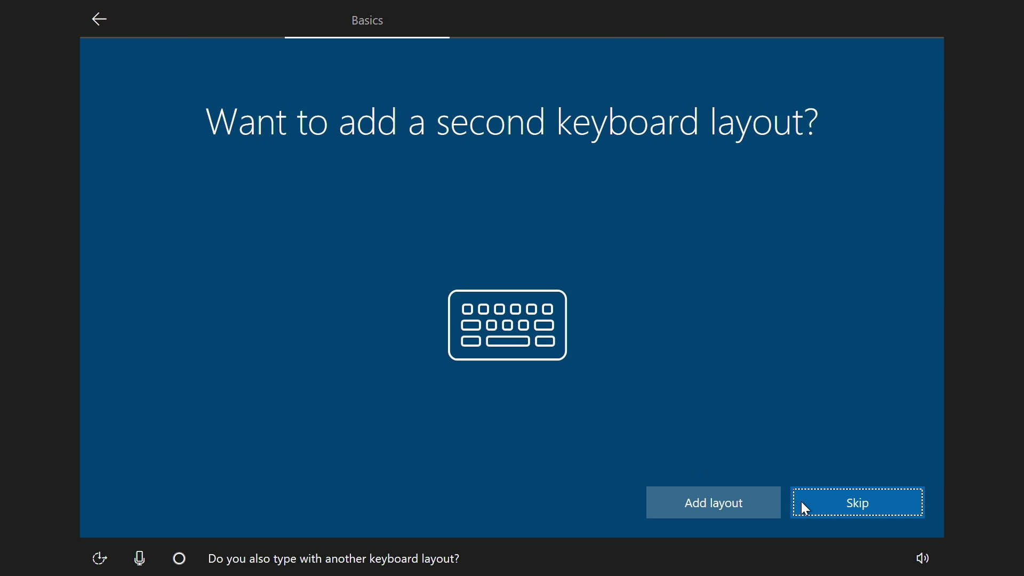
{"action": "left_click", "coordinate": [800, 502]}
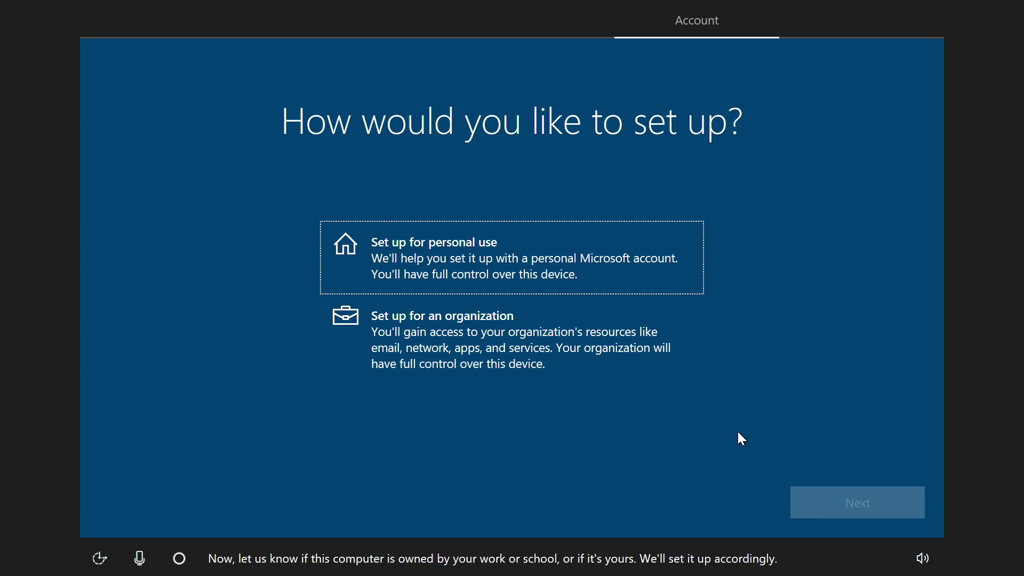
Choose organization setup, then submit the school account email and password
{"action": "left_click", "coordinate": [679, 357]}
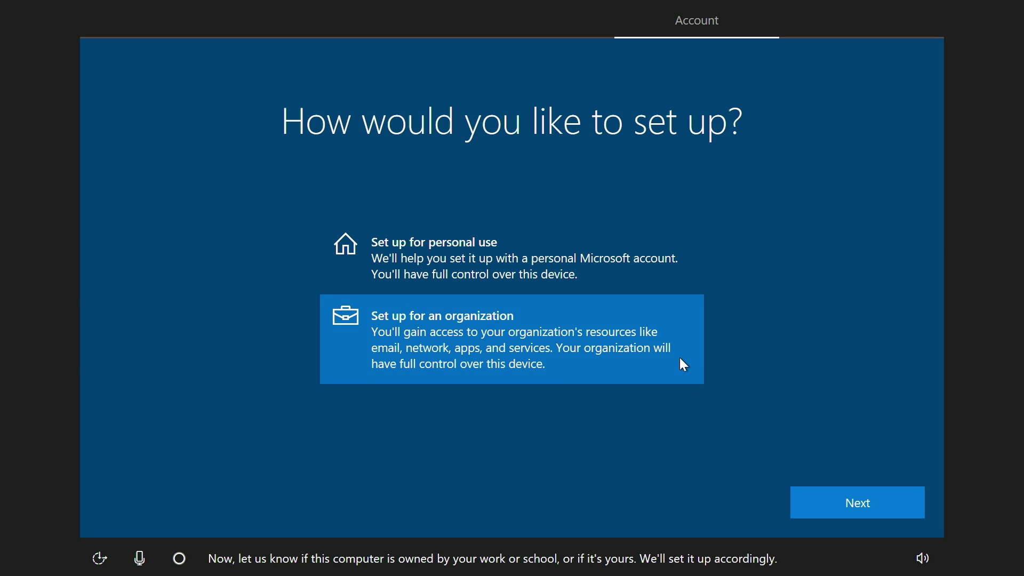
{"action": "left_click", "coordinate": [832, 490]}
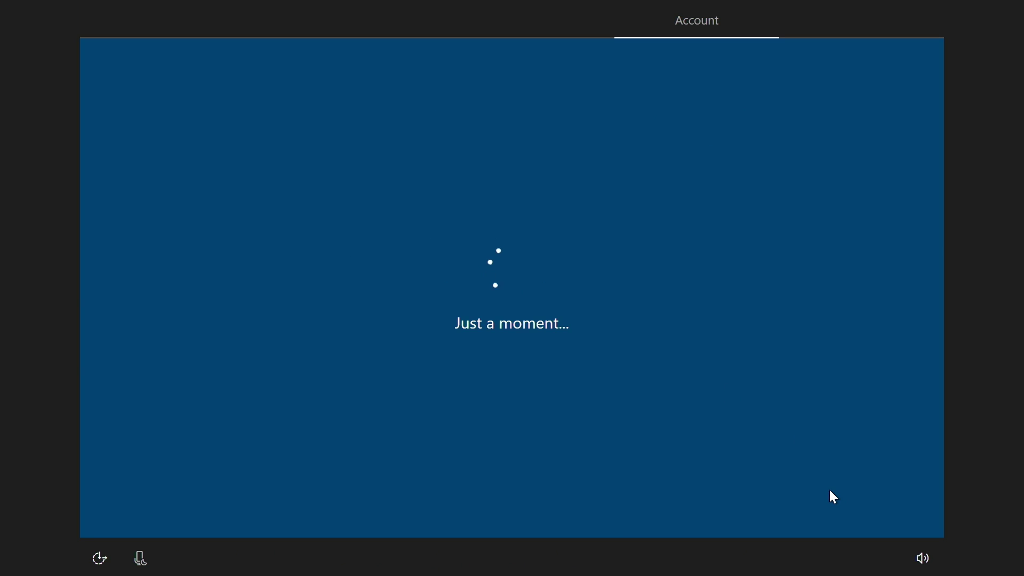
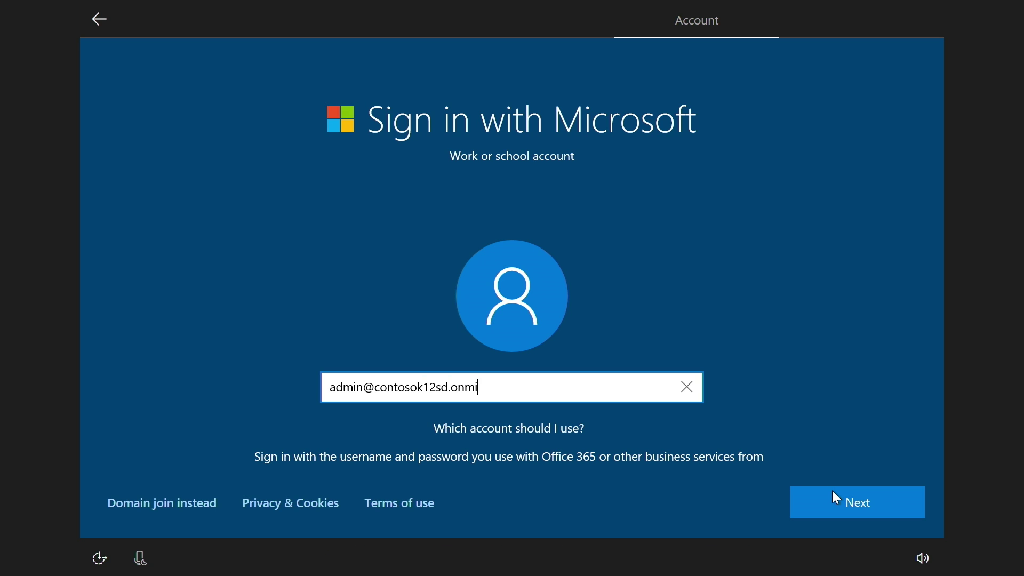
{"action": "left_click", "coordinate": [832, 490]}
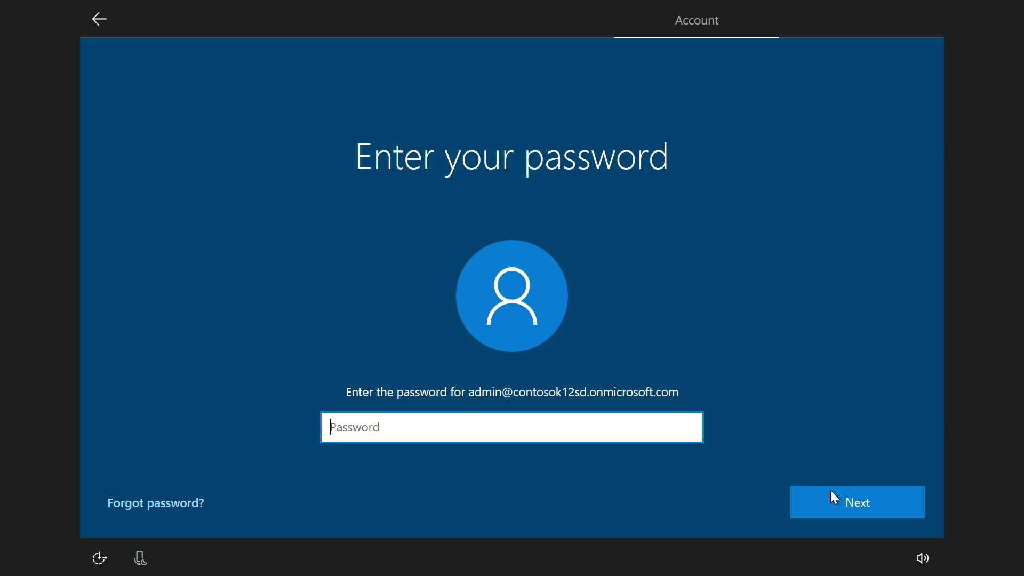
{"action": "type", "text": "•••••••••••••"}
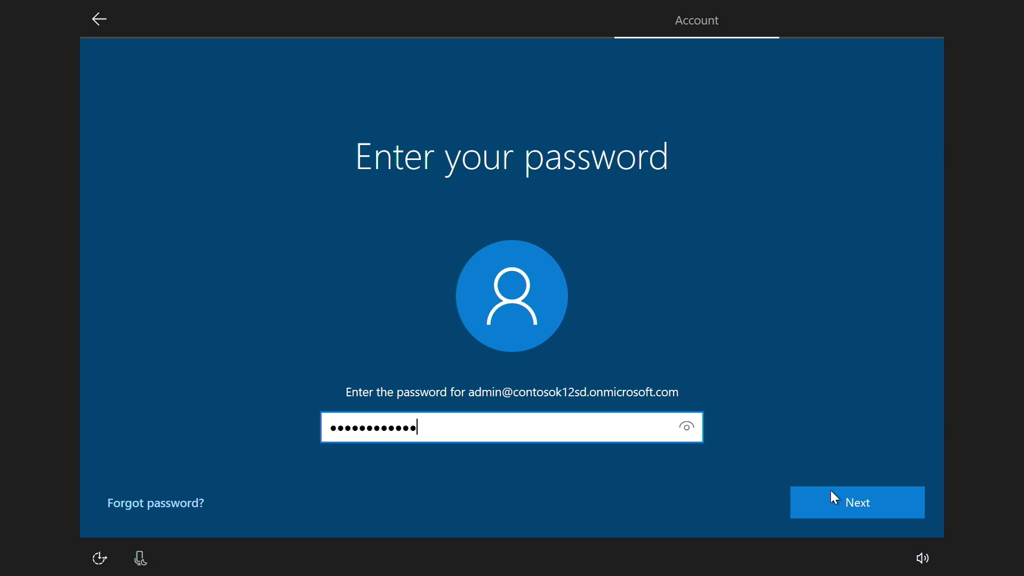
{"action": "type", "text": "•••"}
{"action": "left_click", "coordinate": [831, 491]}
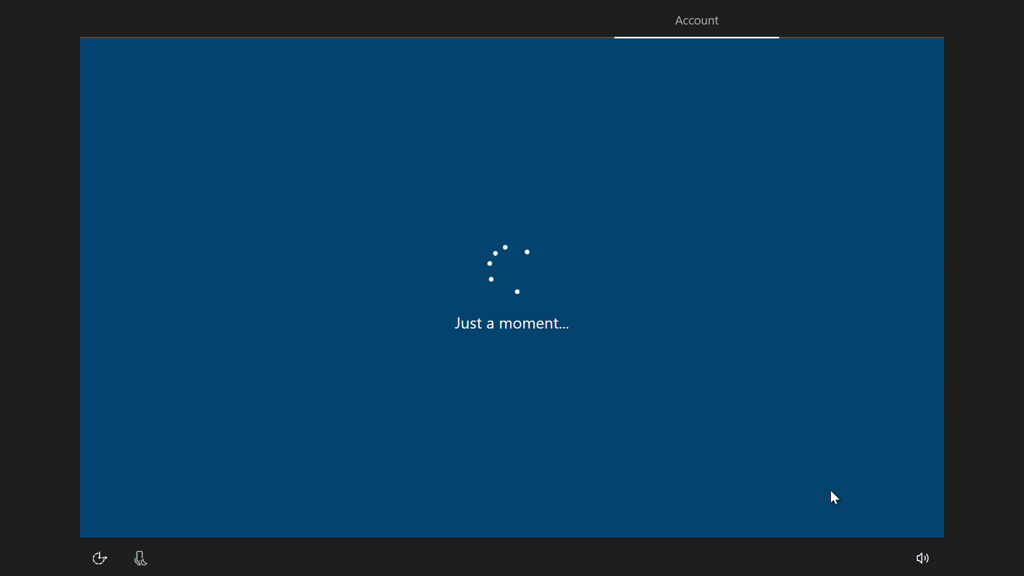